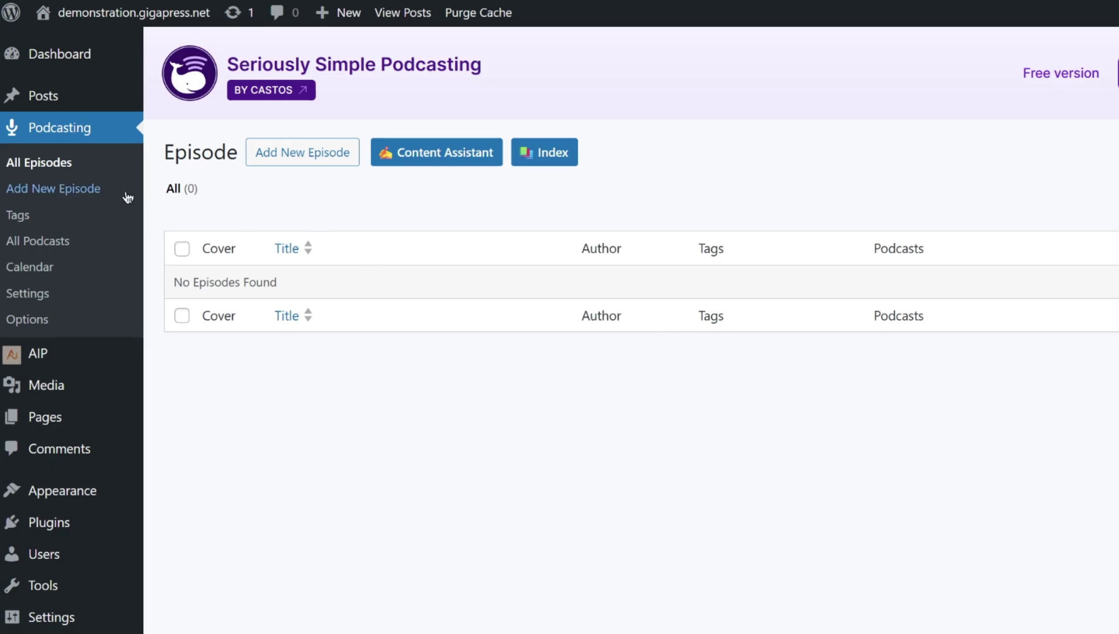
Check the podcast Tags page, then the All Podcasts list showing the default Gigapress.net podcast.
click(21, 220)
click(26, 253)
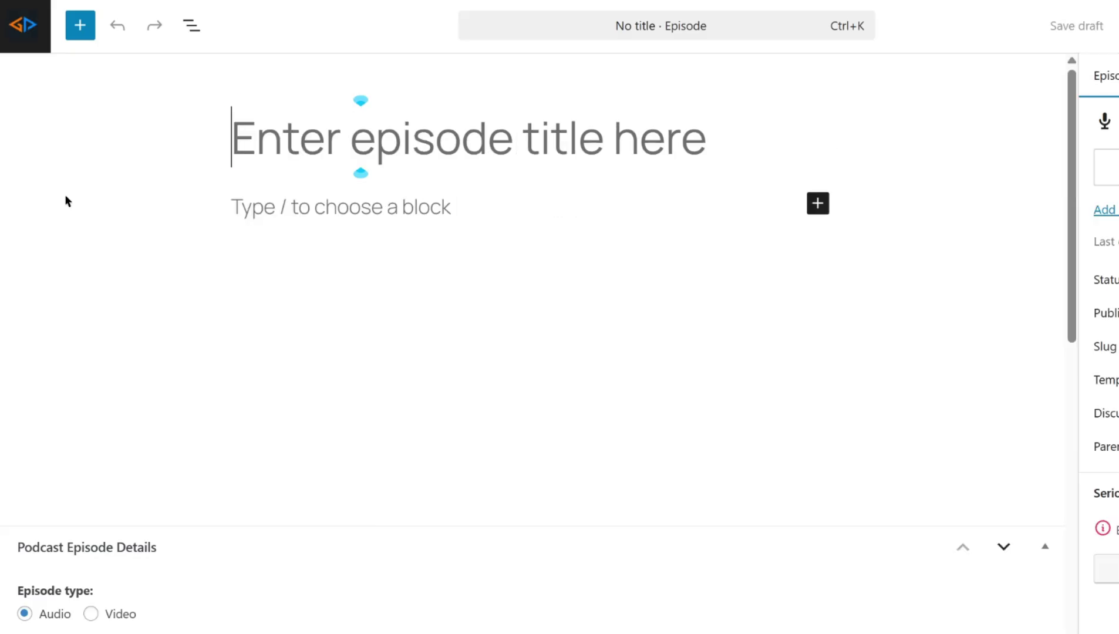
scroll(324, 379, down, 2)
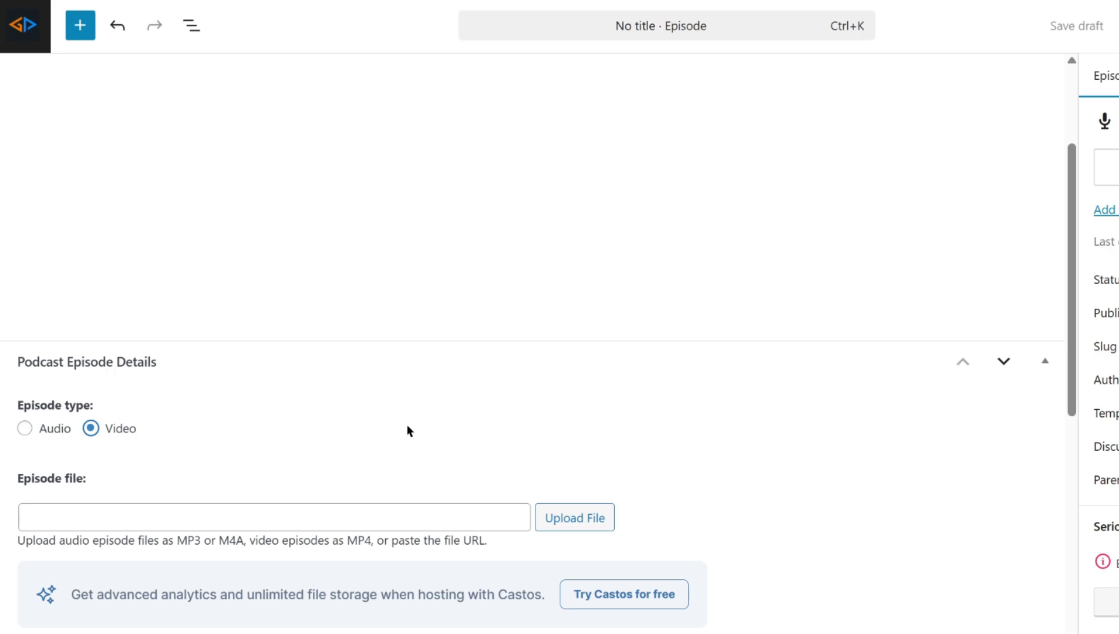
scroll(407, 430, down, 2)
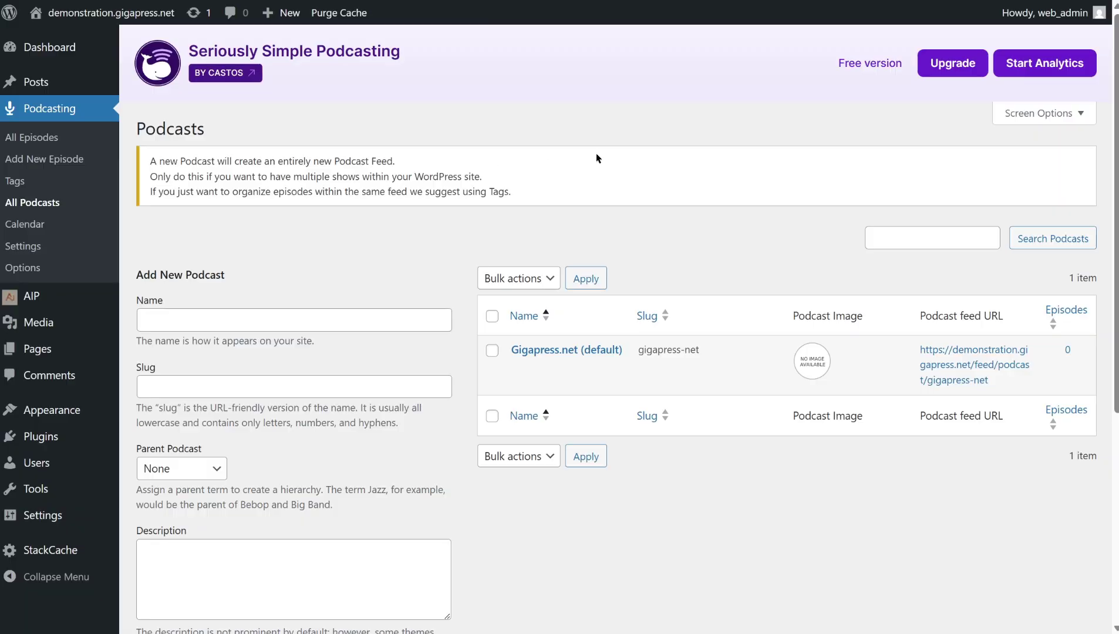
On the Castos analytics page, switch pricing to yearly, showing plans from $190 to $4,990.
click(1045, 63)
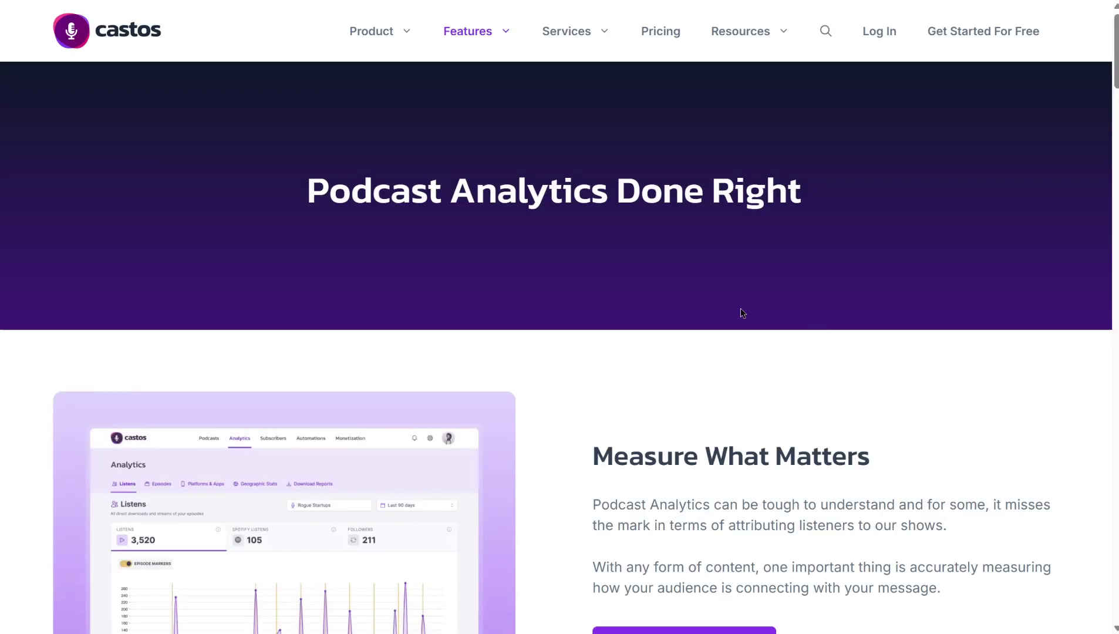
scroll(671, 290, down, 2)
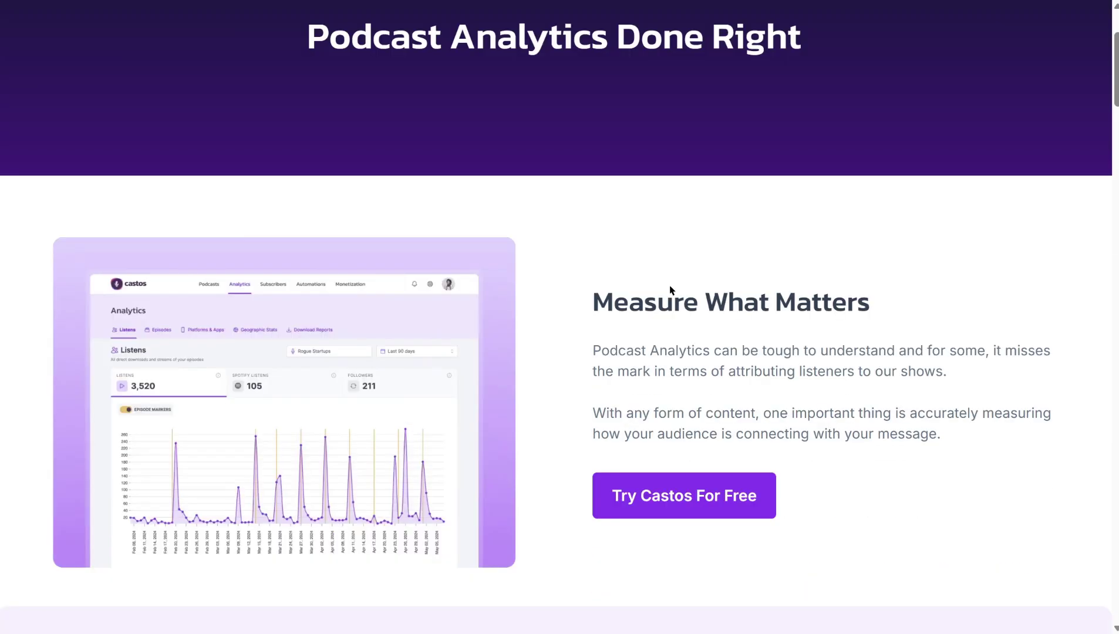
scroll(669, 284, down, 3)
scroll(674, 289, down, 3)
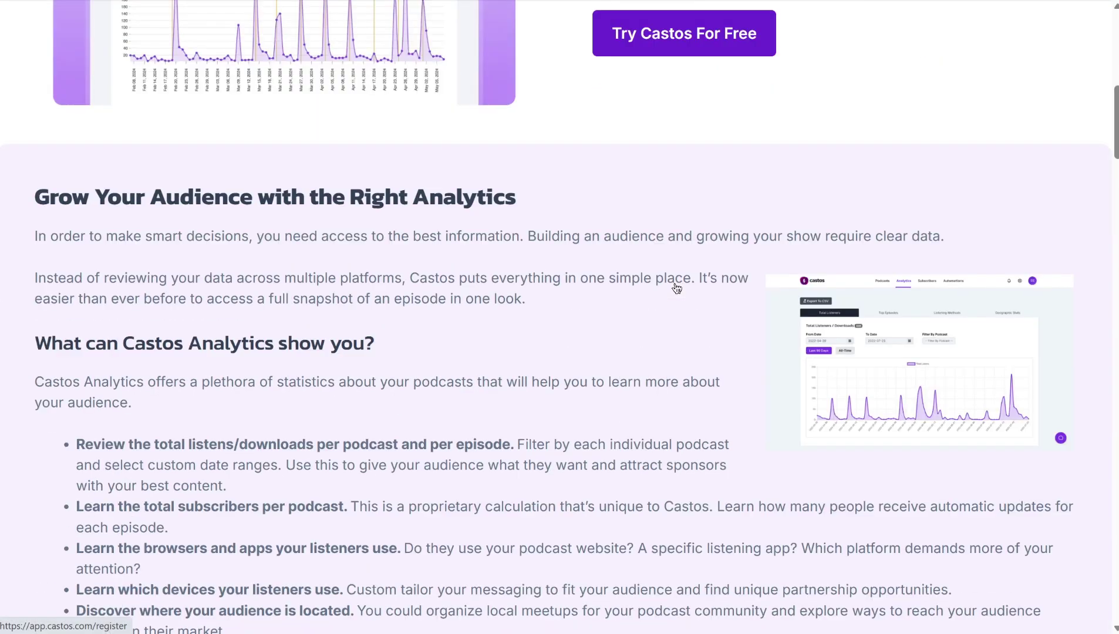
scroll(676, 289, down, 2)
scroll(675, 289, up, 3)
scroll(676, 289, up, 3)
scroll(676, 289, up, 3)
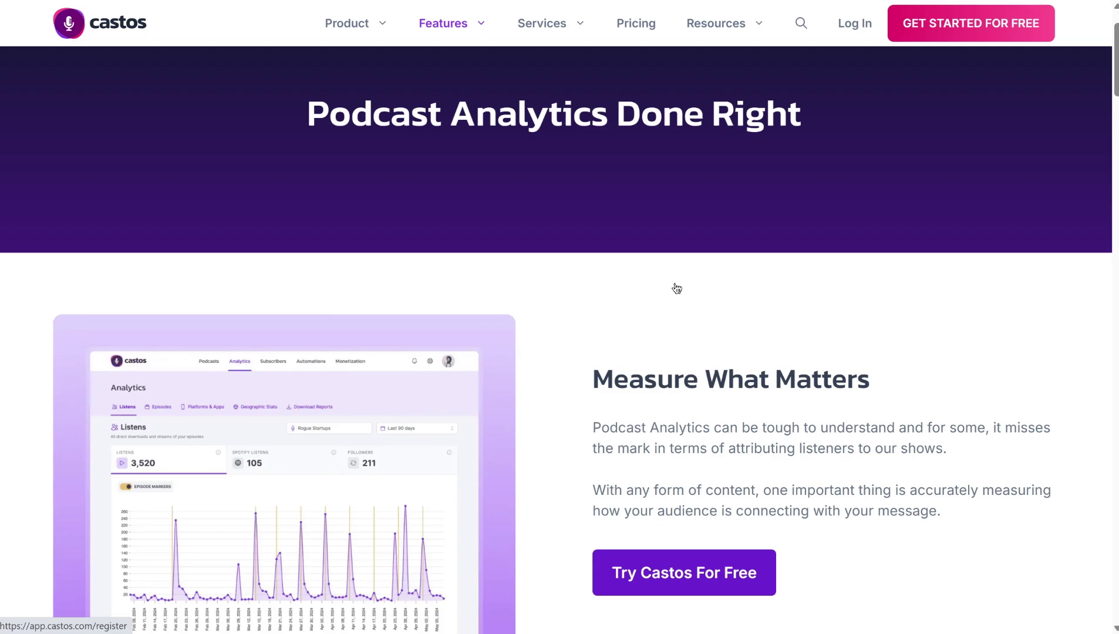
scroll(676, 288, up, 1)
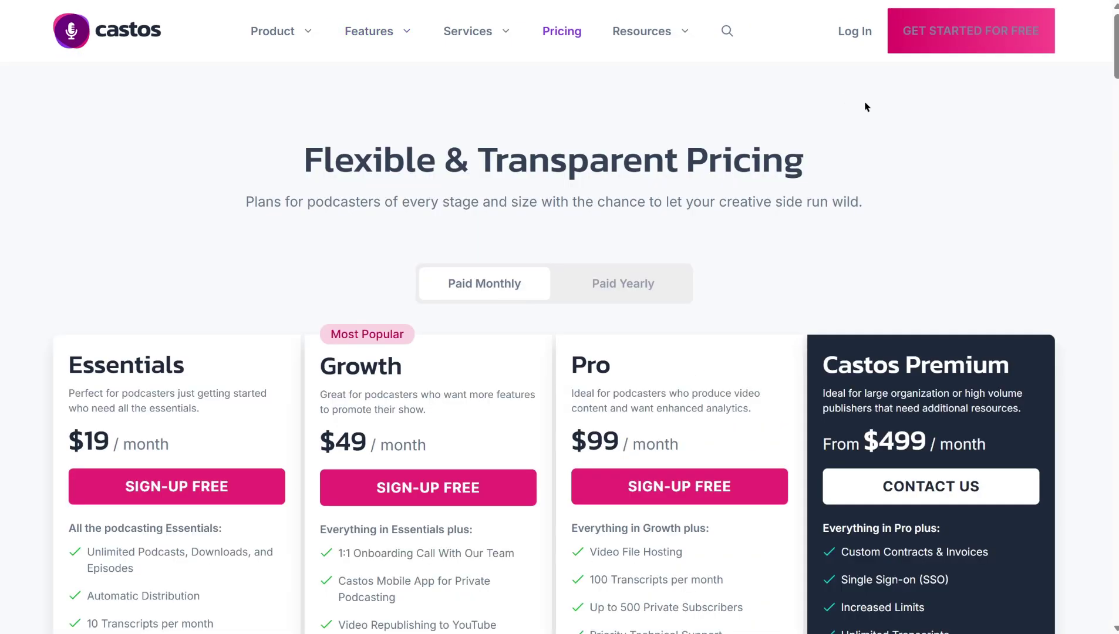
scroll(932, 176, down, 2)
click(649, 142)
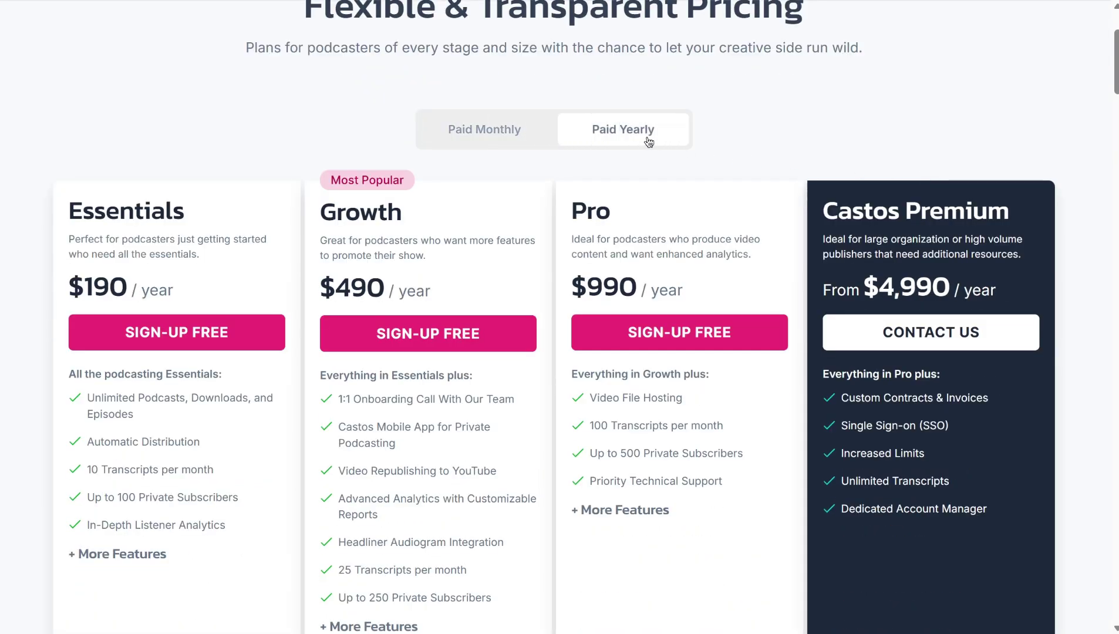
scroll(648, 141, down, 1)
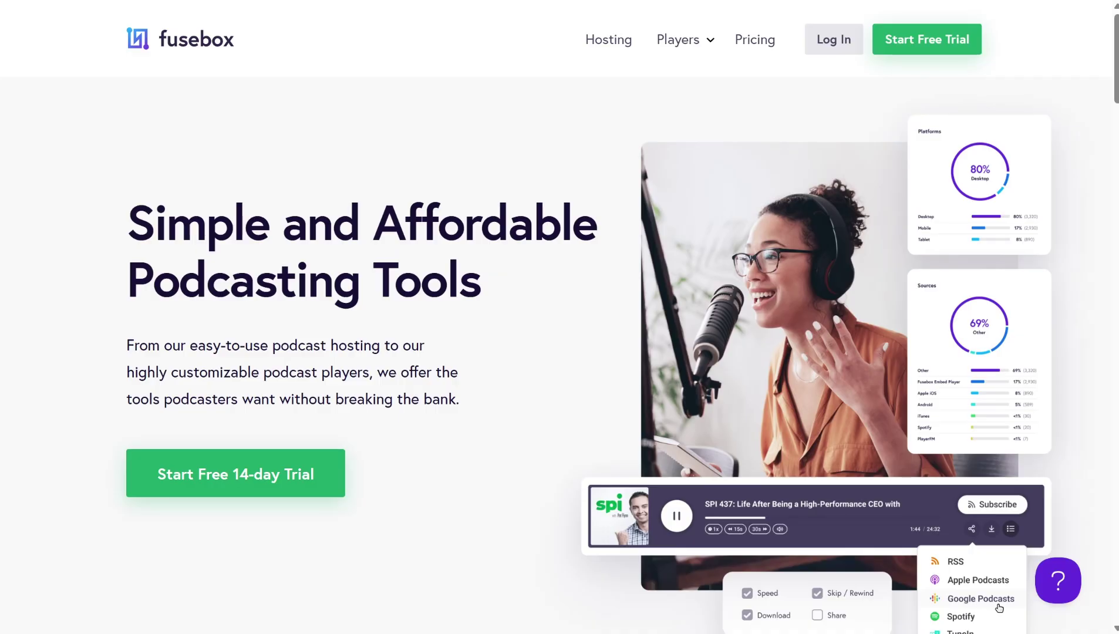
scroll(784, 350, down, 4)
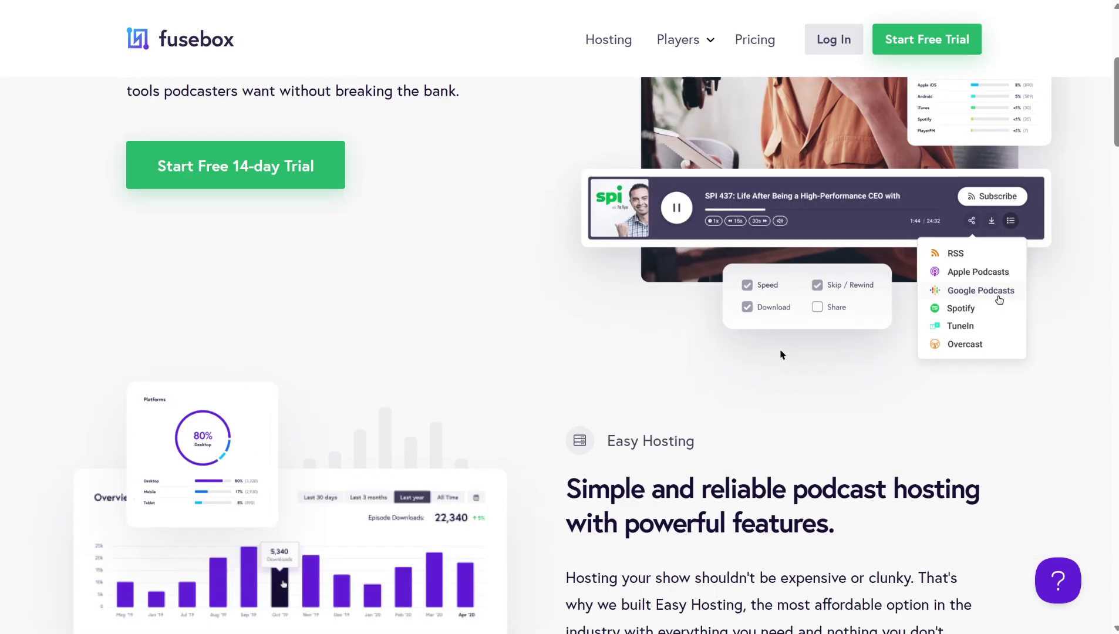
scroll(780, 351, down, 2)
scroll(778, 356, down, 3)
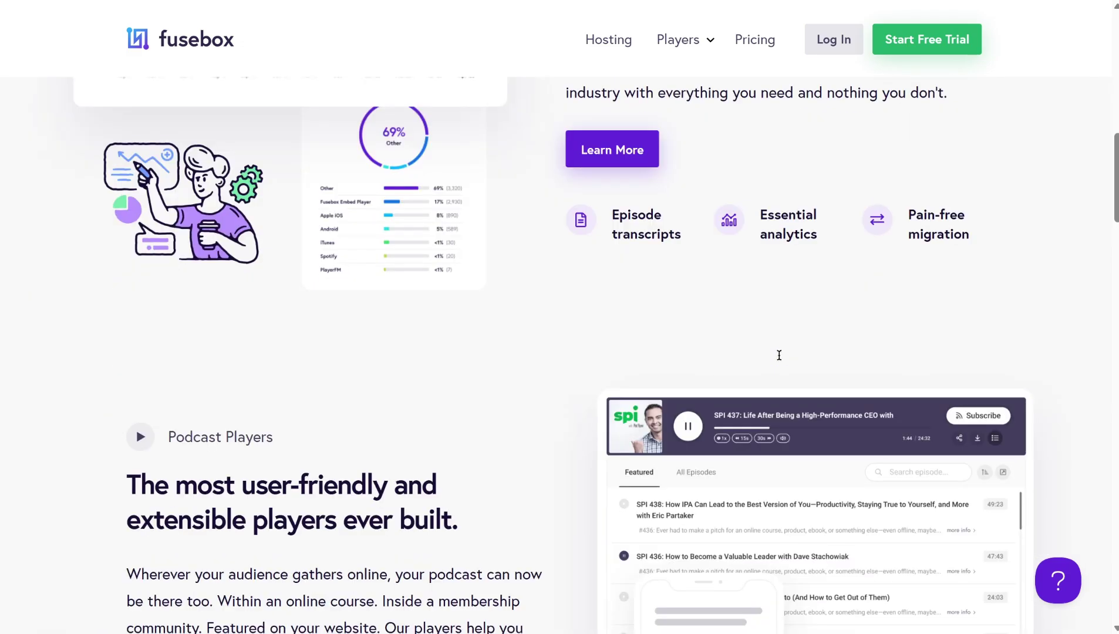
scroll(778, 356, down, 2)
scroll(778, 356, down, 1)
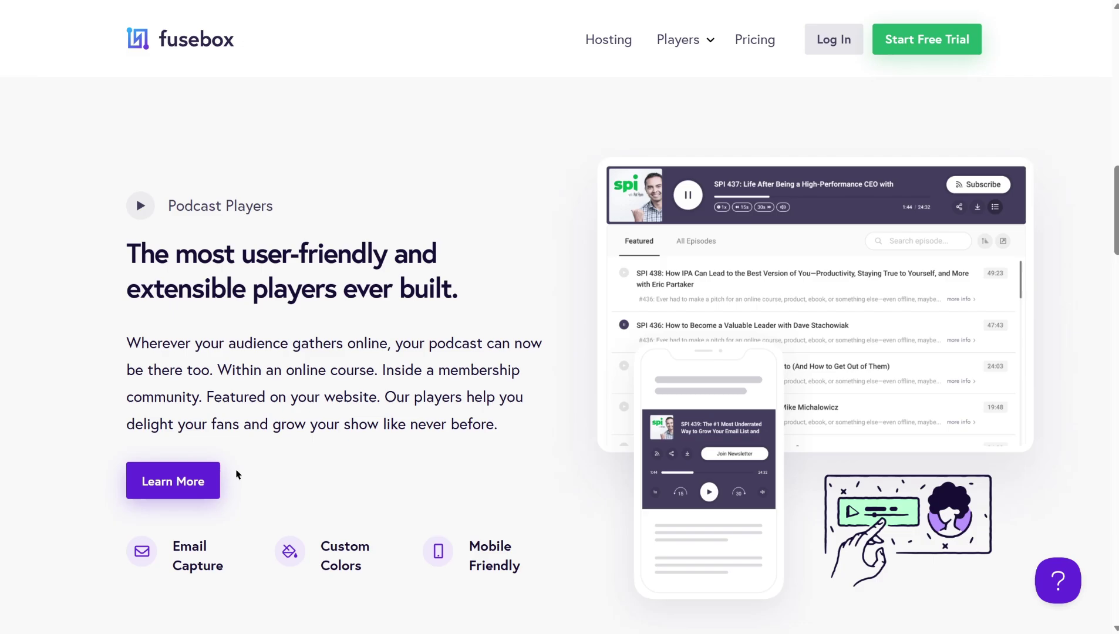
View Fusebox's Players page, then its pricing page with $7.50 and $15.83 monthly plans.
click(202, 487)
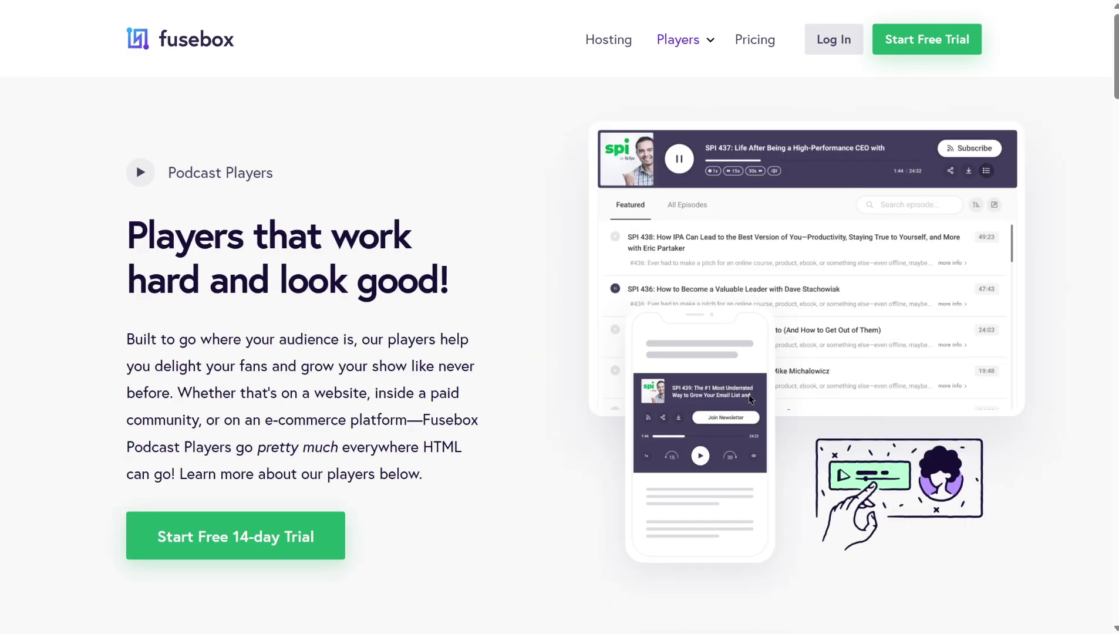
scroll(799, 392, down, 4)
scroll(799, 392, down, 3)
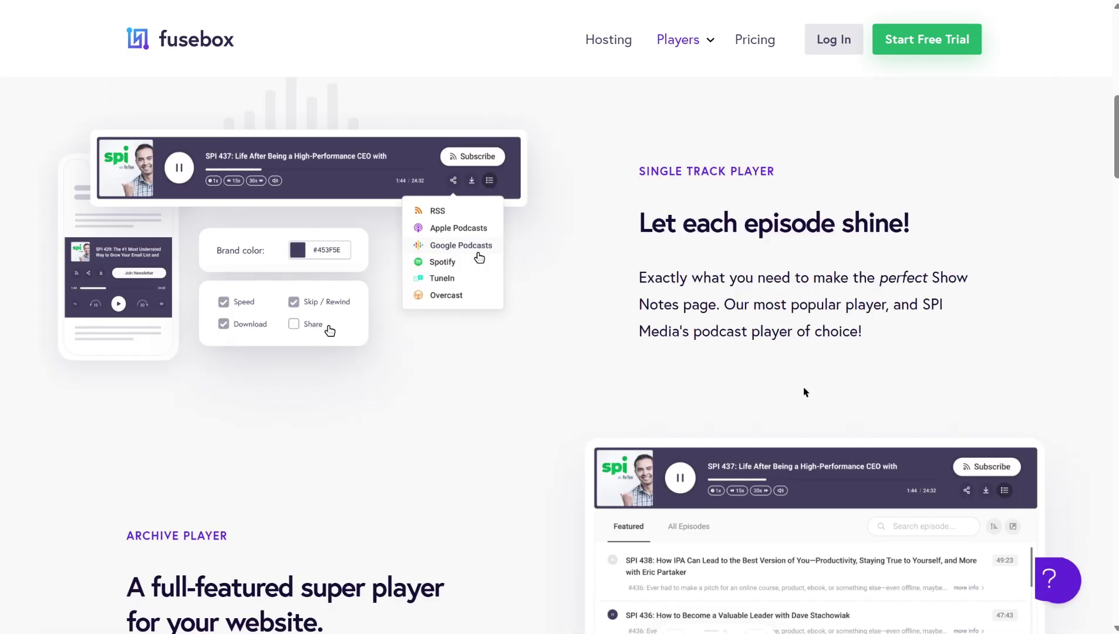
scroll(804, 392, down, 3)
scroll(805, 392, up, 3)
scroll(805, 392, up, 2)
scroll(805, 392, up, 3)
scroll(806, 393, up, 3)
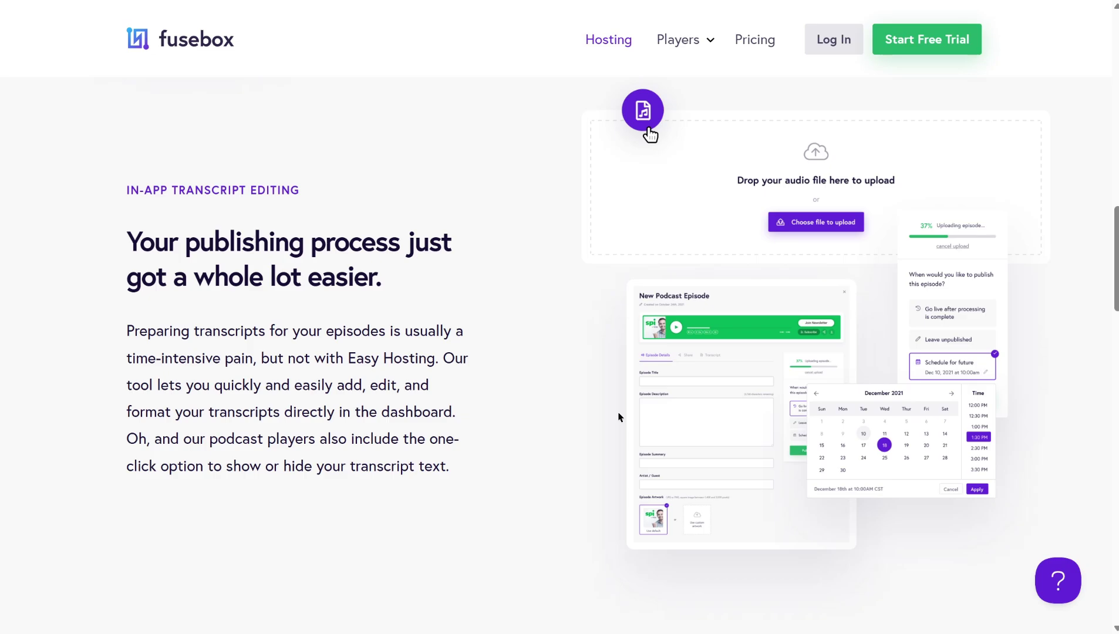
scroll(618, 417, down, 5)
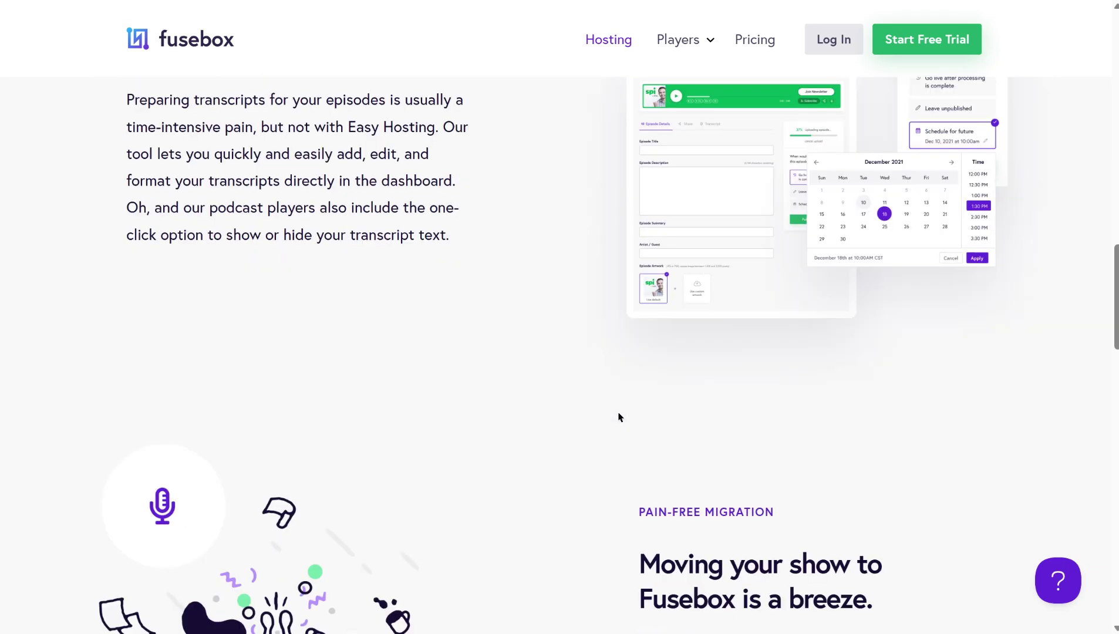
scroll(618, 417, down, 2)
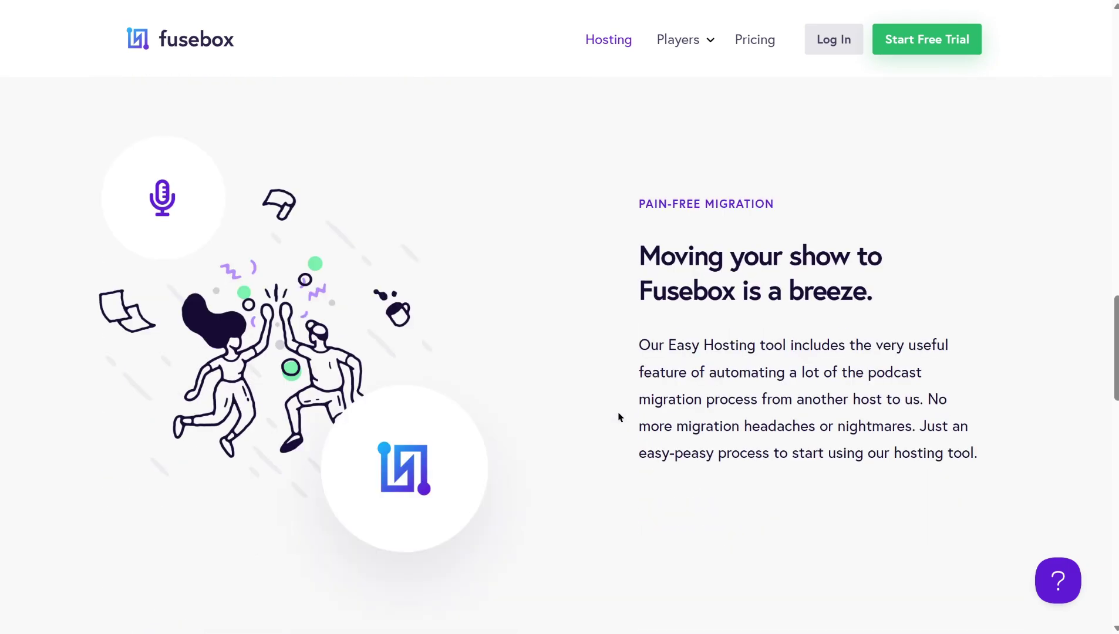
scroll(618, 417, up, 3)
scroll(618, 417, up, 4)
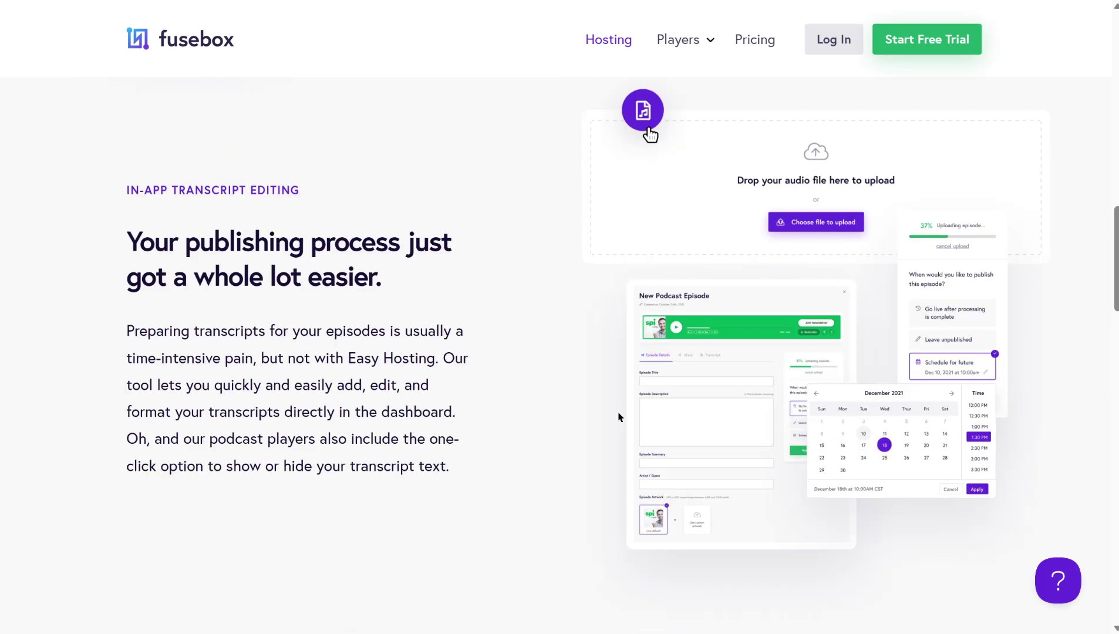
scroll(618, 417, up, 4)
scroll(619, 417, up, 4)
scroll(619, 417, up, 5)
click(755, 40)
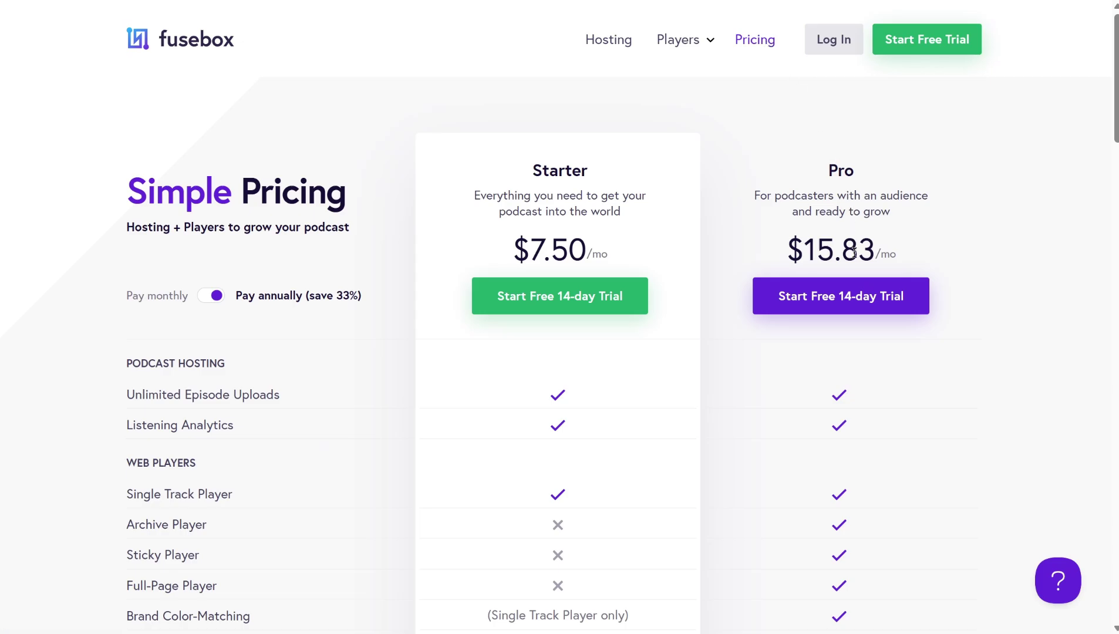
scroll(1008, 304, down, 1)
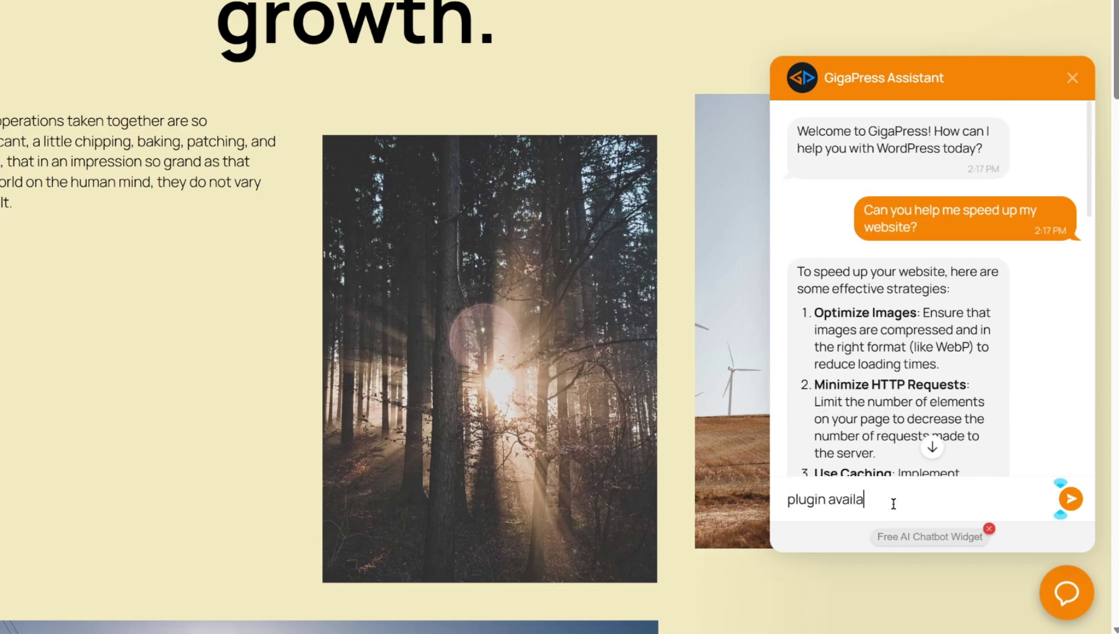
Ask the GigaPress Assistant about plugin availability and website maintenance services.
click(1071, 498)
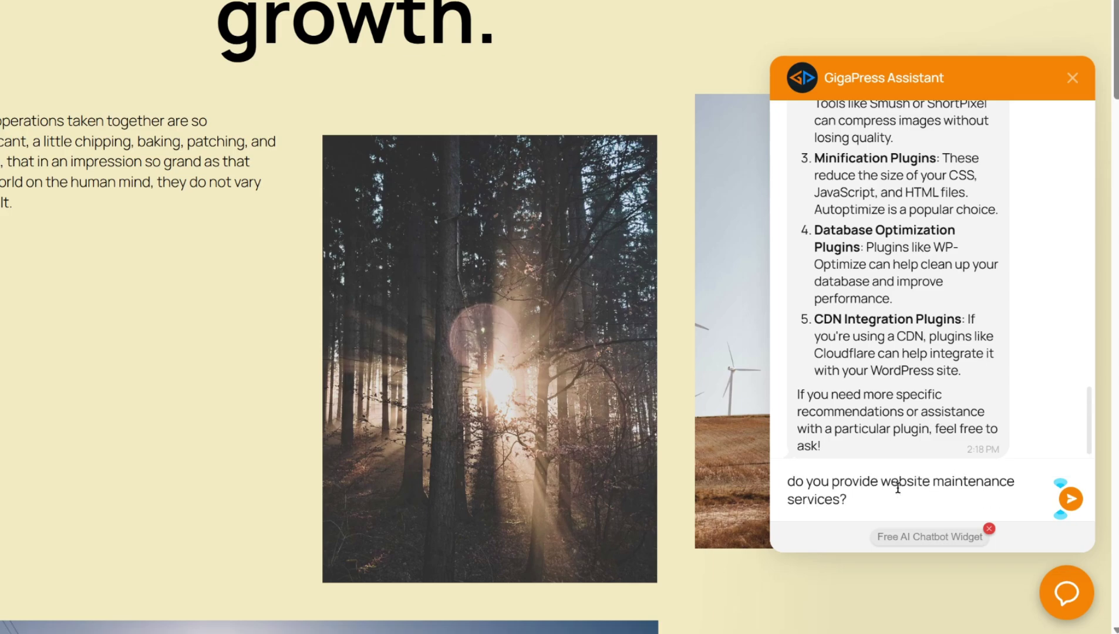
key(Return)
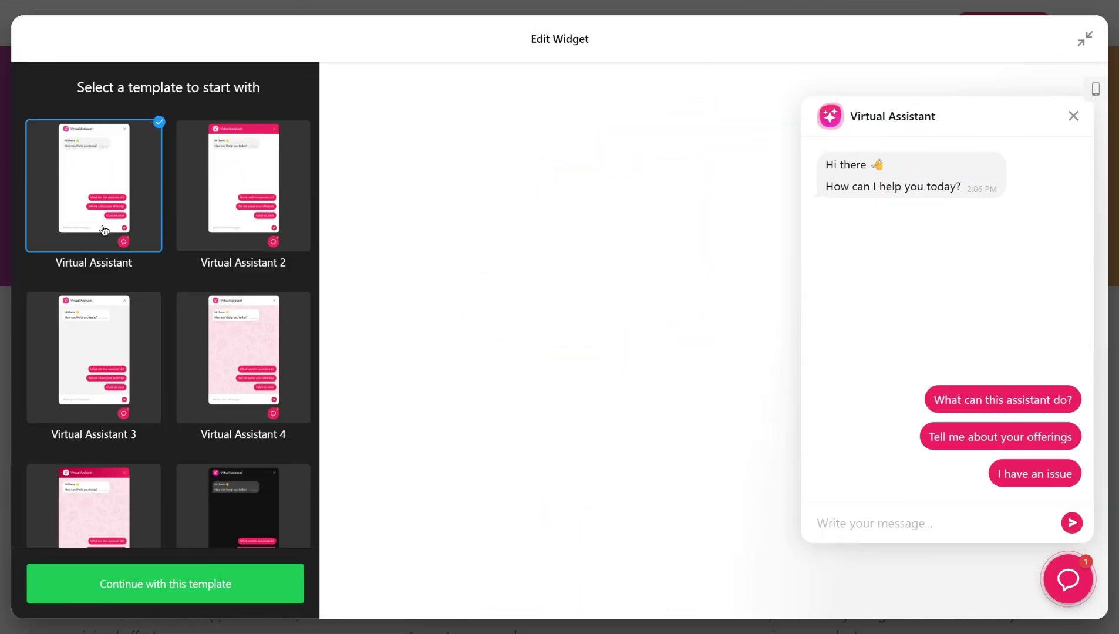
Use the Virtual Assistant template, test a question, and paste its embed code into an HTML block.
click(145, 589)
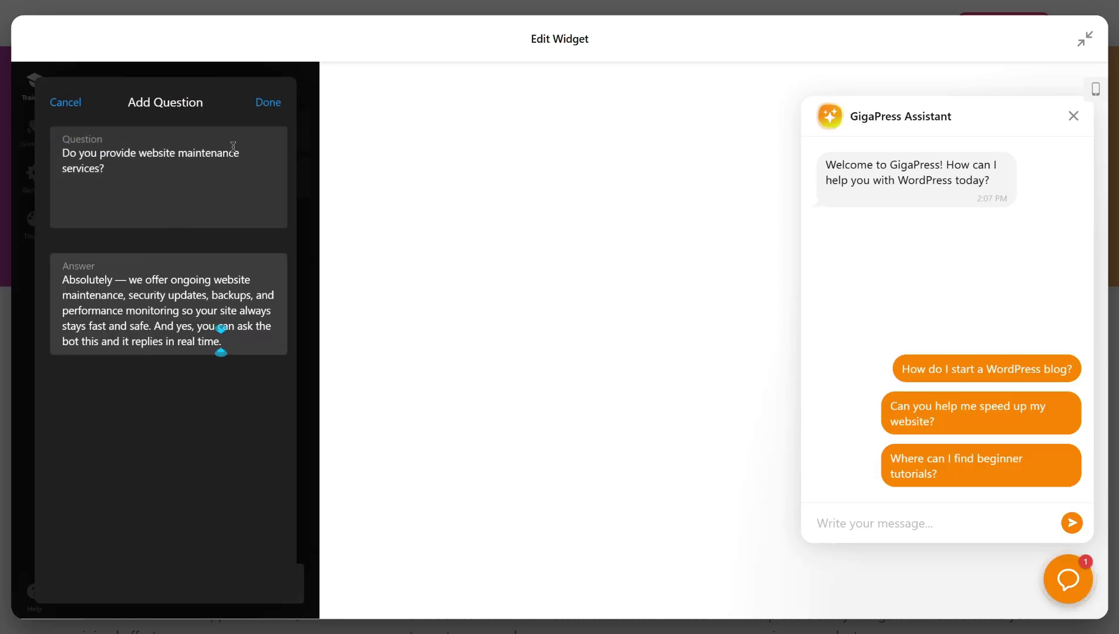
text(?)
key(Return)
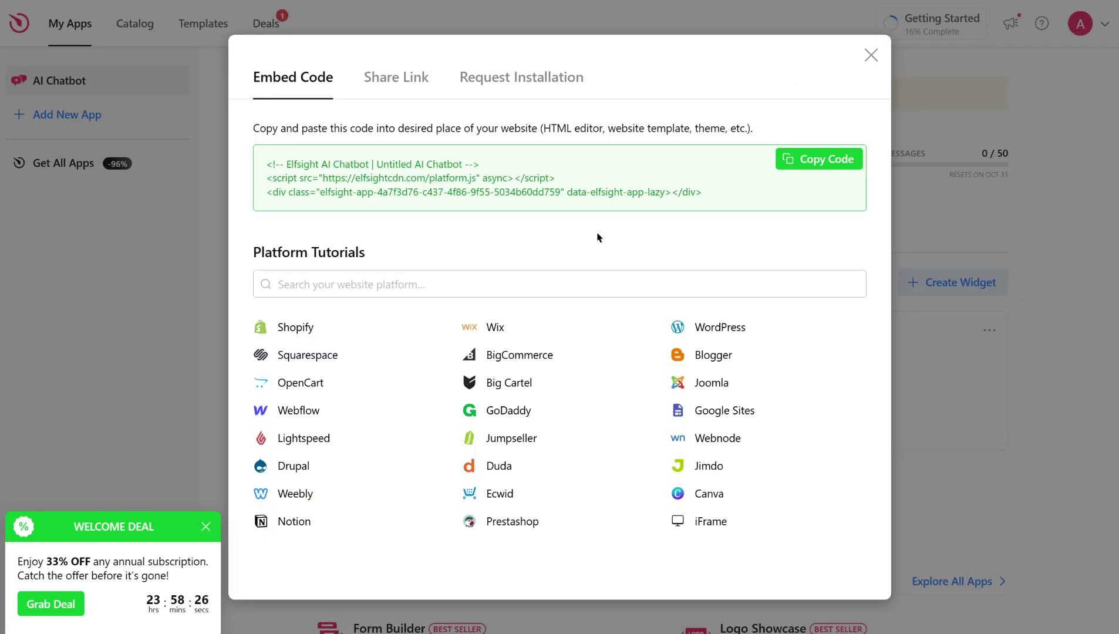
click(826, 159)
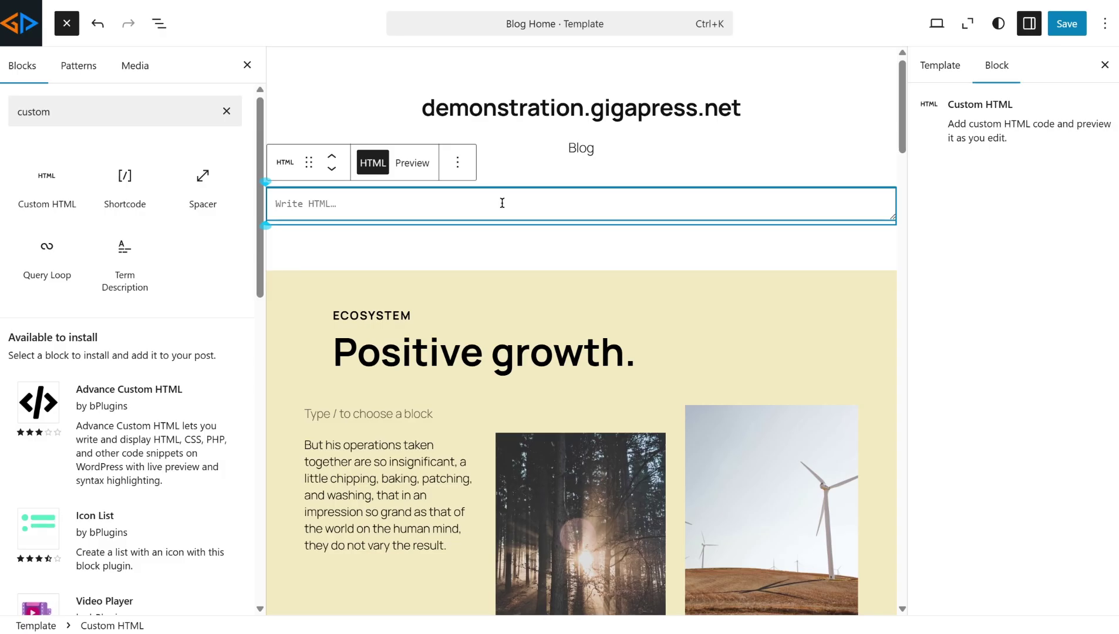
text(<!-- Elfsight AI Chatbot | Untitled AI Chatbot --> <script src="https://elfsightcdn.com/platform.js" async></script> <div class="elfsight-app-4a7f3d76-c437-4f86-9f55-5034b60dd759" data-elfsight-app-lazy></div>)
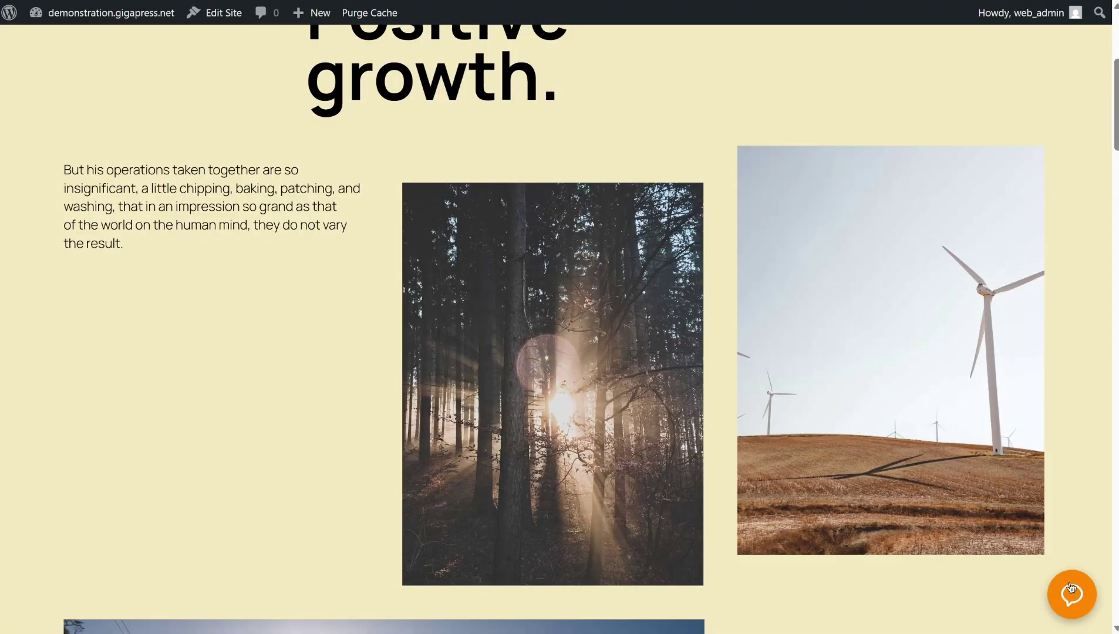
Open the chat assistant bubble on the live site to ask about site speed.
click(1074, 596)
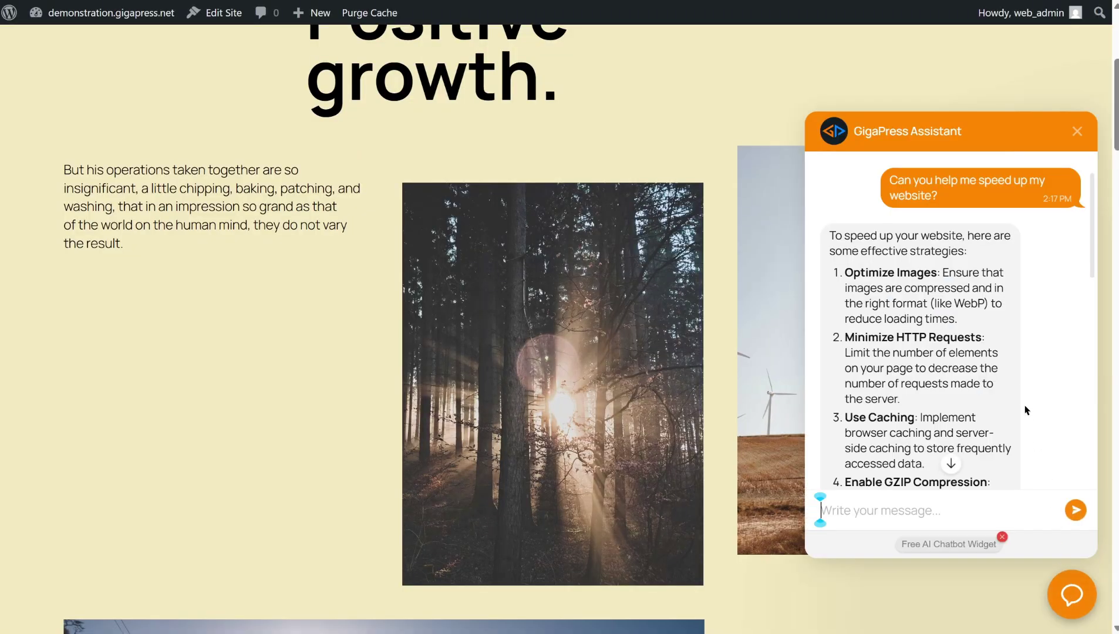
scroll(1021, 387, down, 2)
scroll(1021, 387, down, 2)
scroll(1021, 391, up, 5)
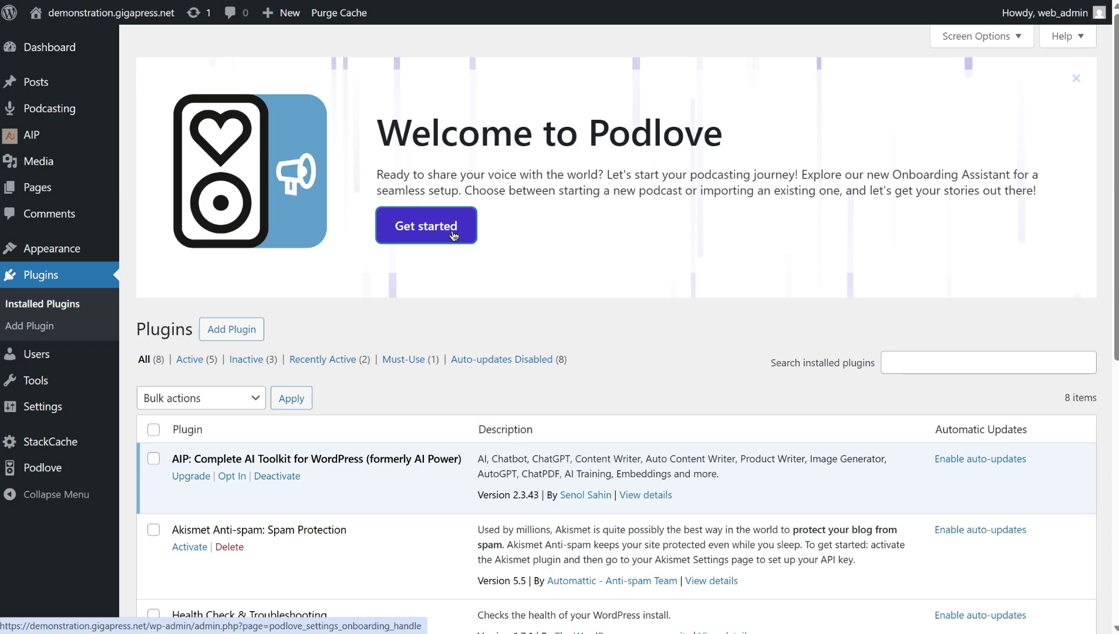
Start Podlove onboarding for a new podcast and play the Podlove Web Player preview.
click(453, 236)
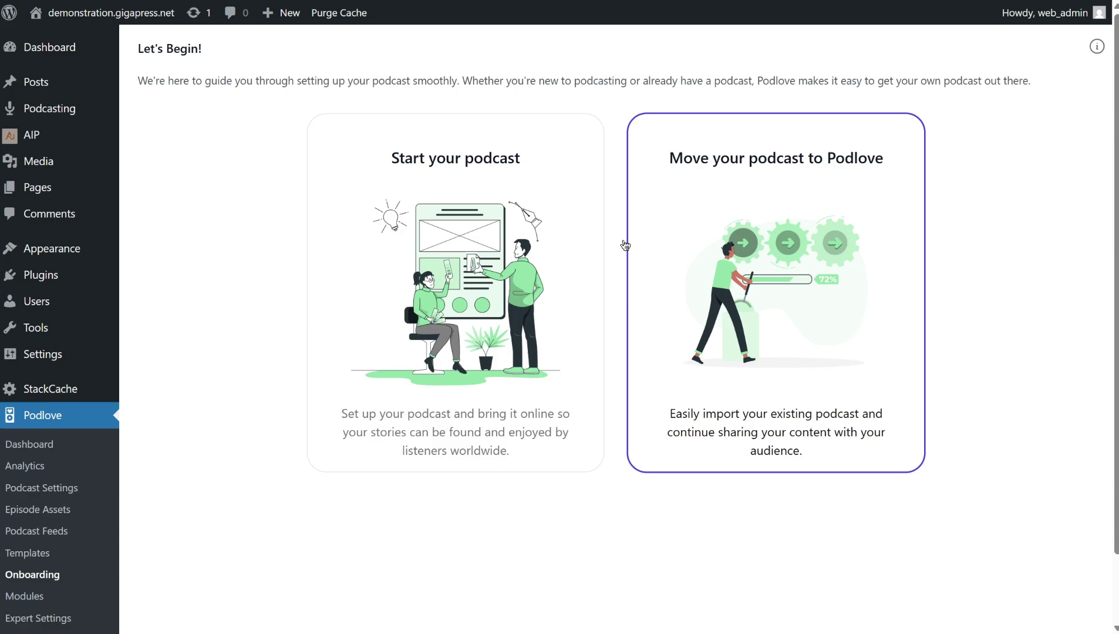
click(529, 260)
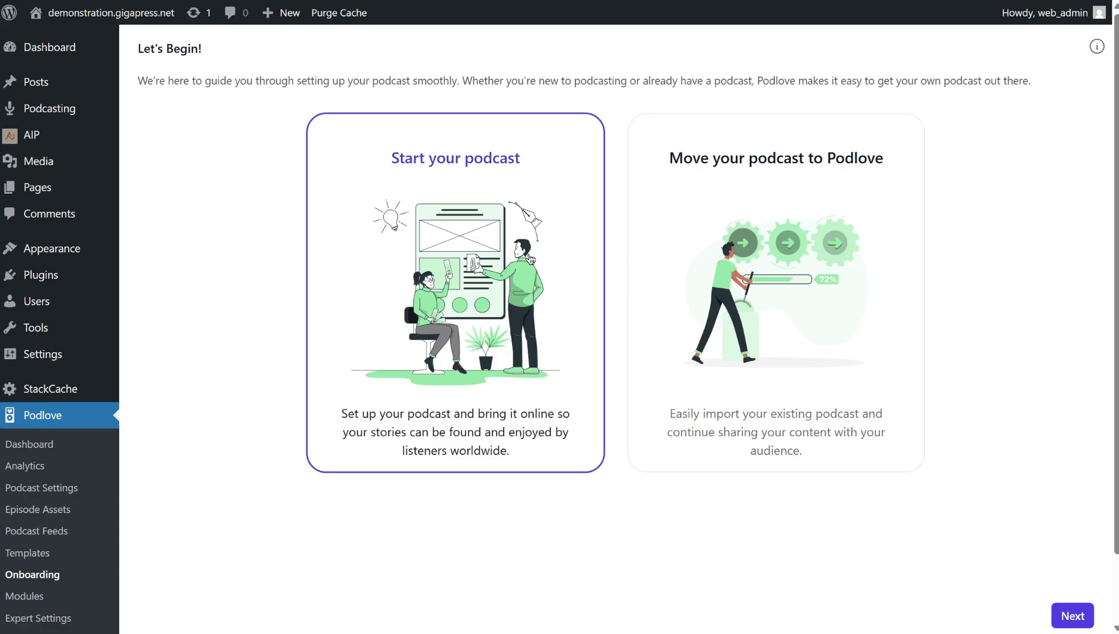
click(1082, 616)
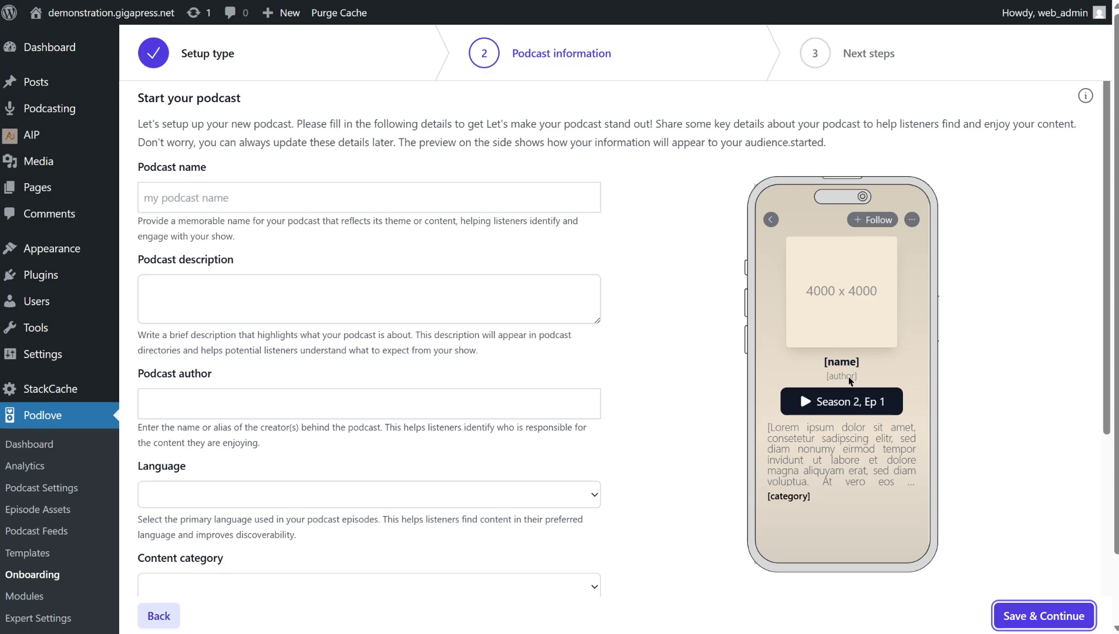
scroll(484, 464, down, 3)
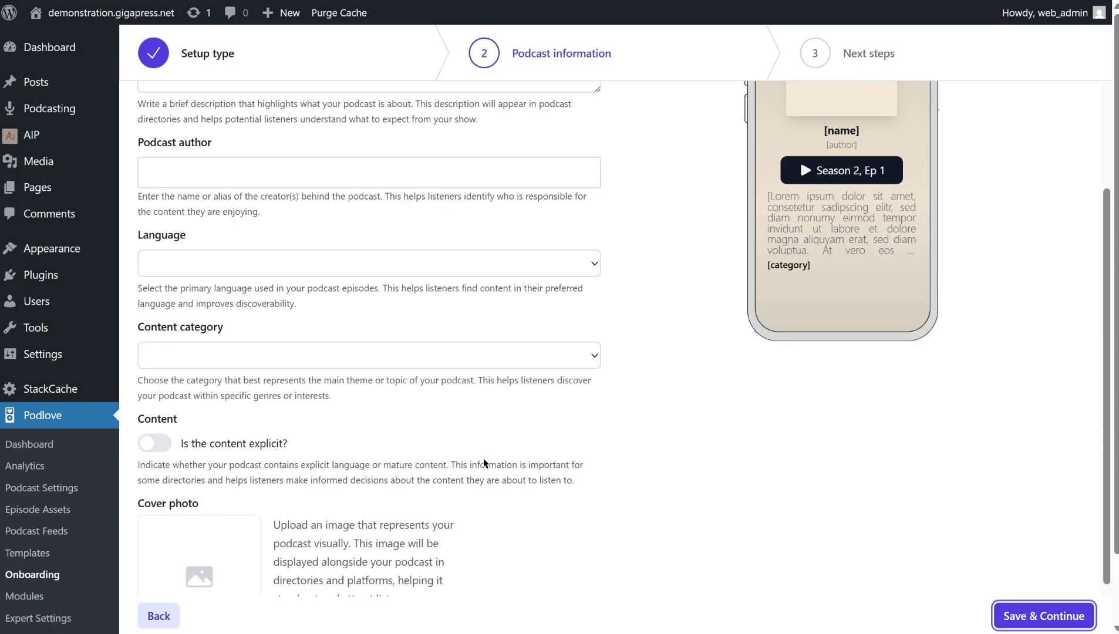
scroll(477, 505, up, 3)
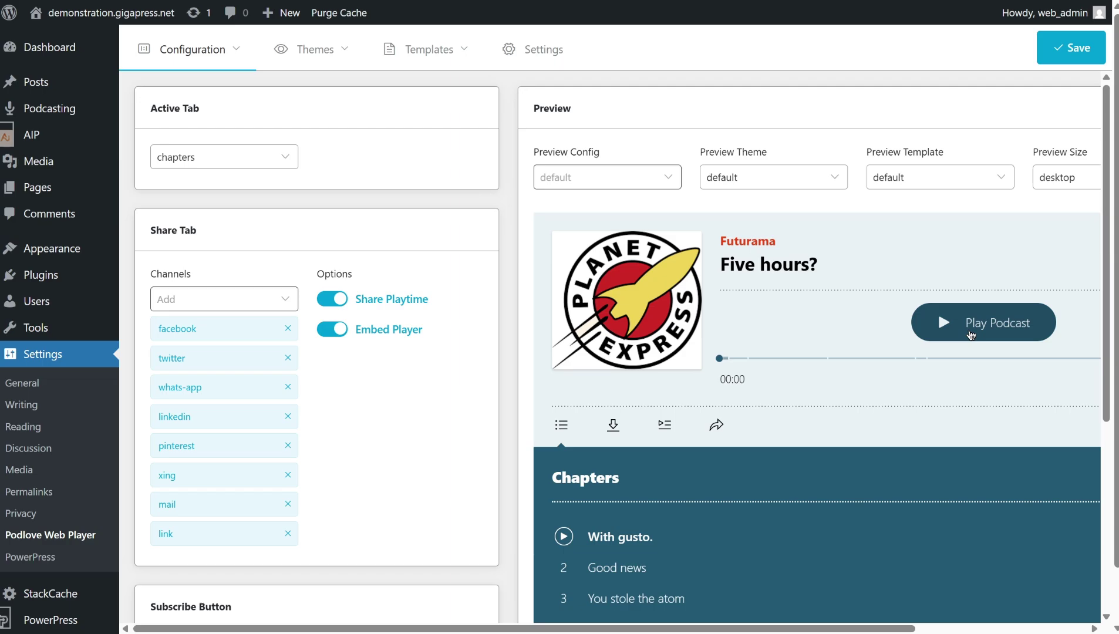
click(969, 333)
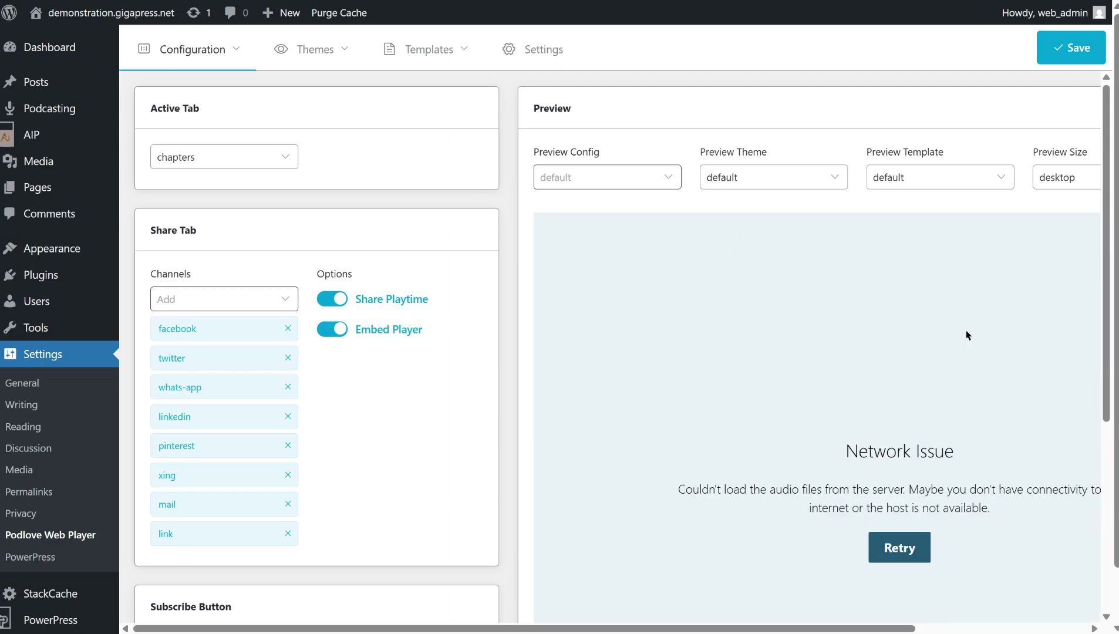
scroll(966, 335, down, 3)
scroll(932, 357, up, 3)
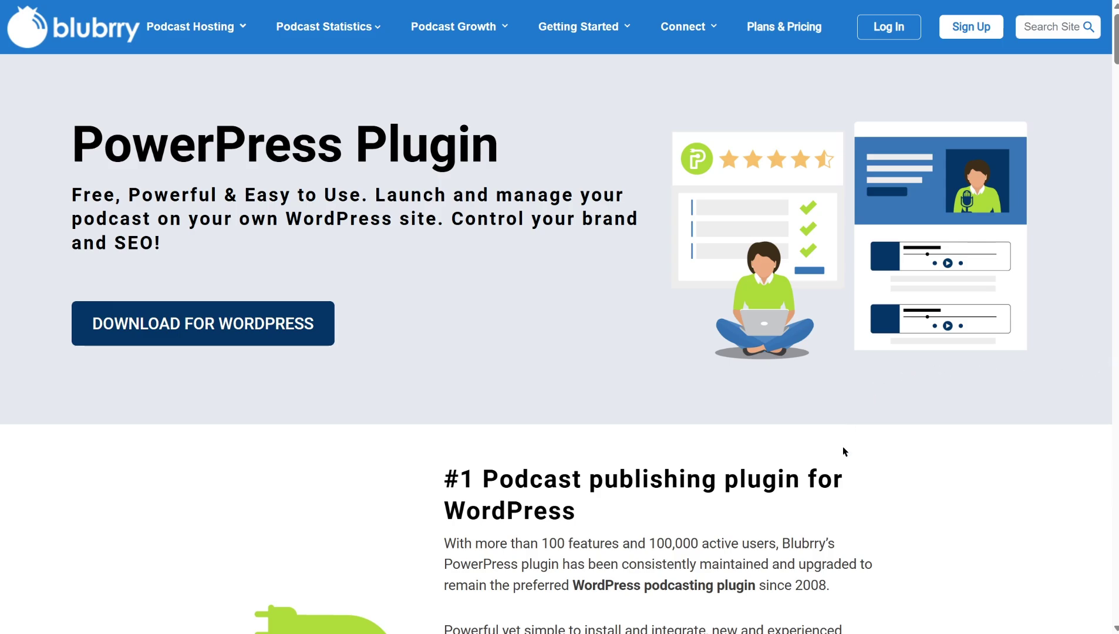
scroll(843, 451, down, 3)
scroll(842, 467, down, 1)
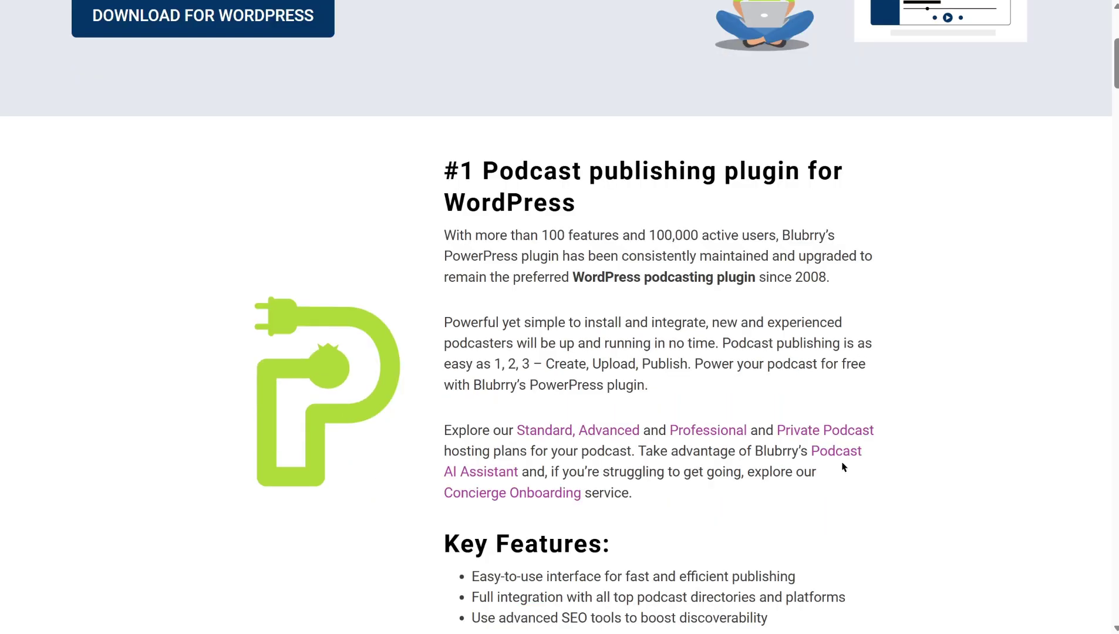
scroll(843, 467, down, 2)
scroll(843, 465, down, 1)
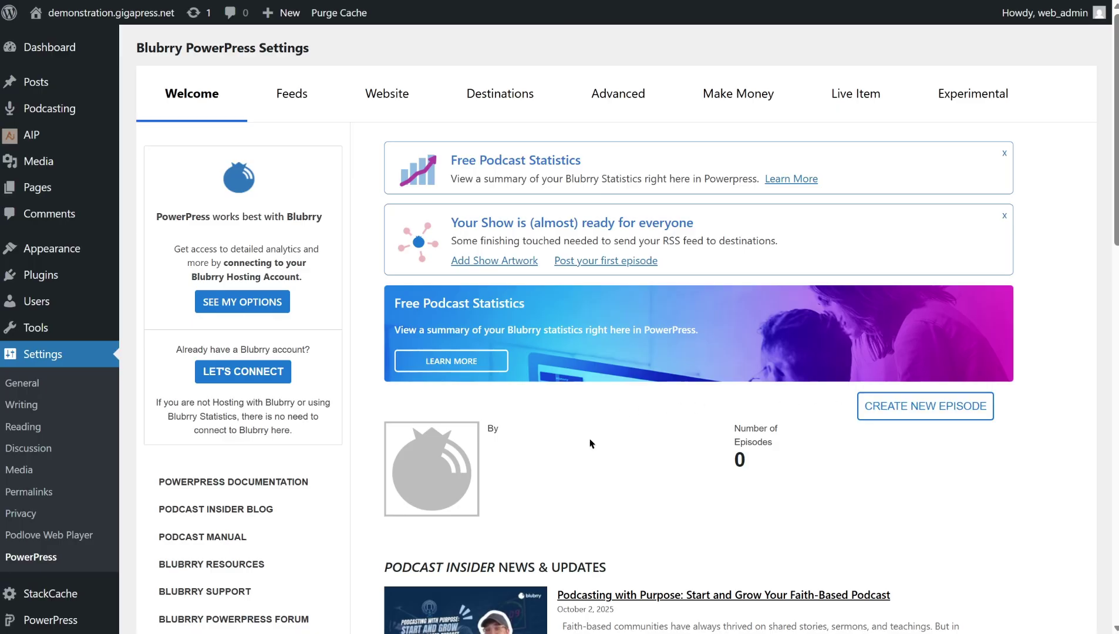
scroll(590, 444, down, 2)
scroll(584, 459, up, 3)
Browse PowerPress's Feeds tab and its Podcast SEO settings.
click(292, 93)
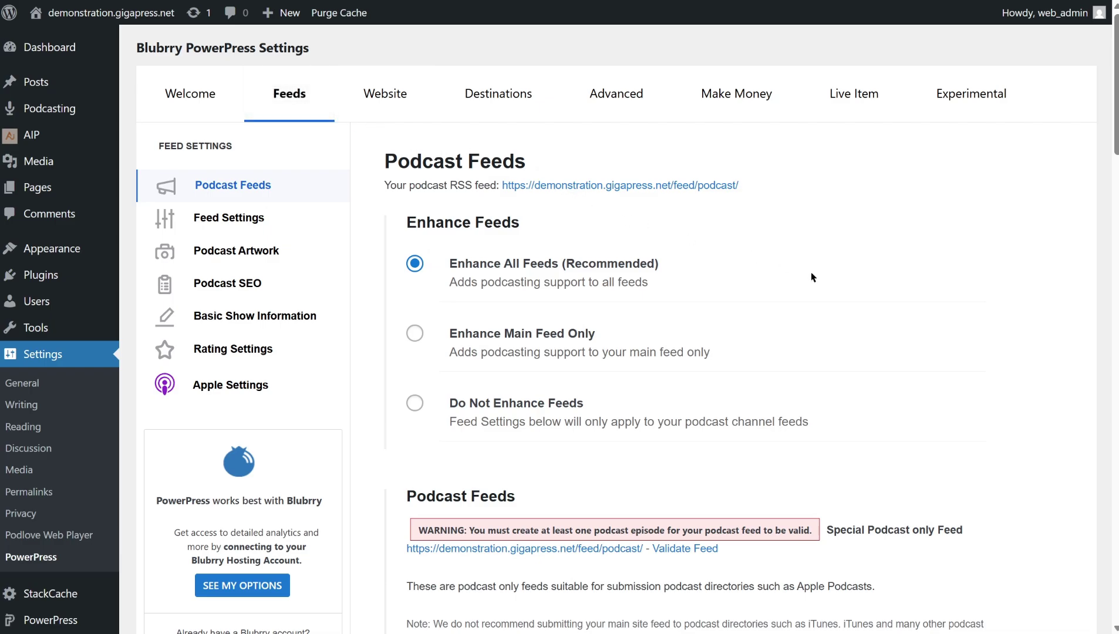
click(243, 285)
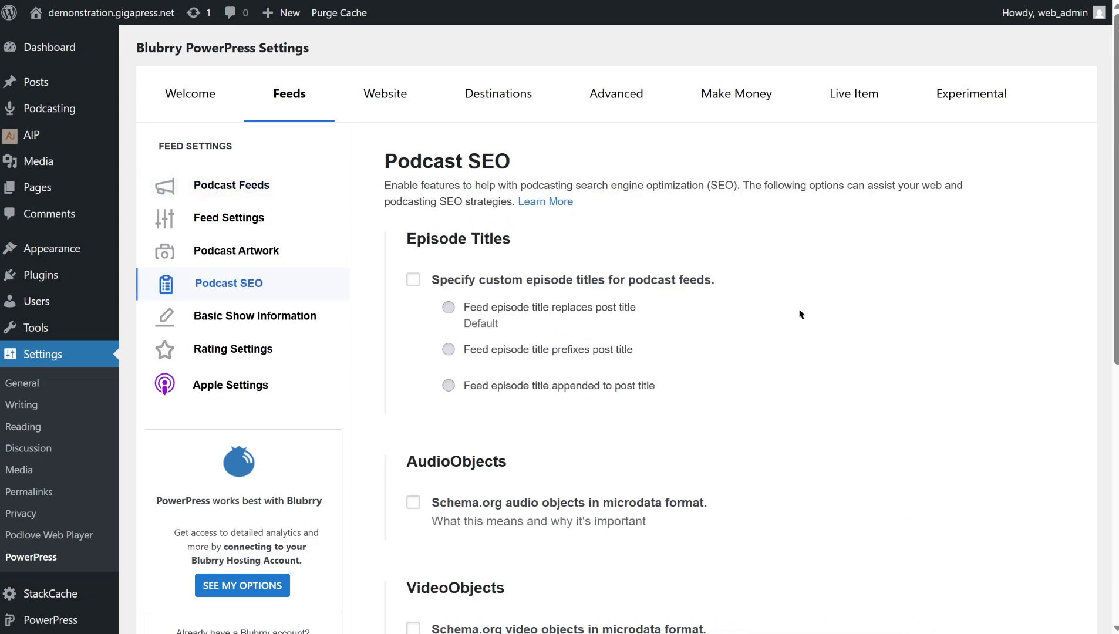
scroll(812, 314, down, 5)
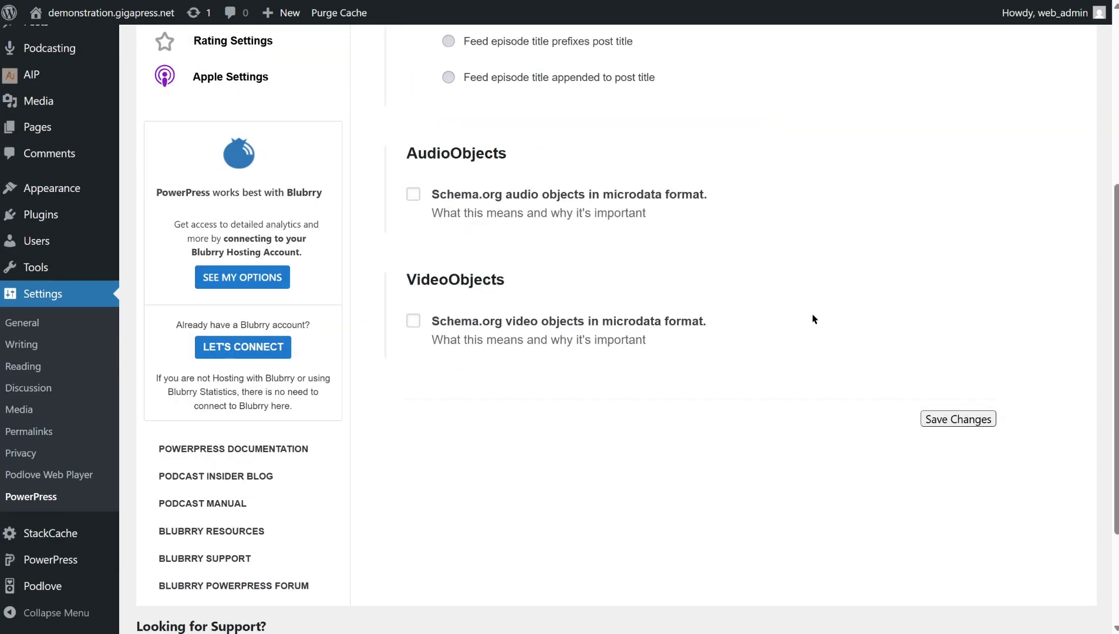
scroll(812, 315, up, 1)
scroll(811, 317, up, 2)
scroll(812, 317, up, 2)
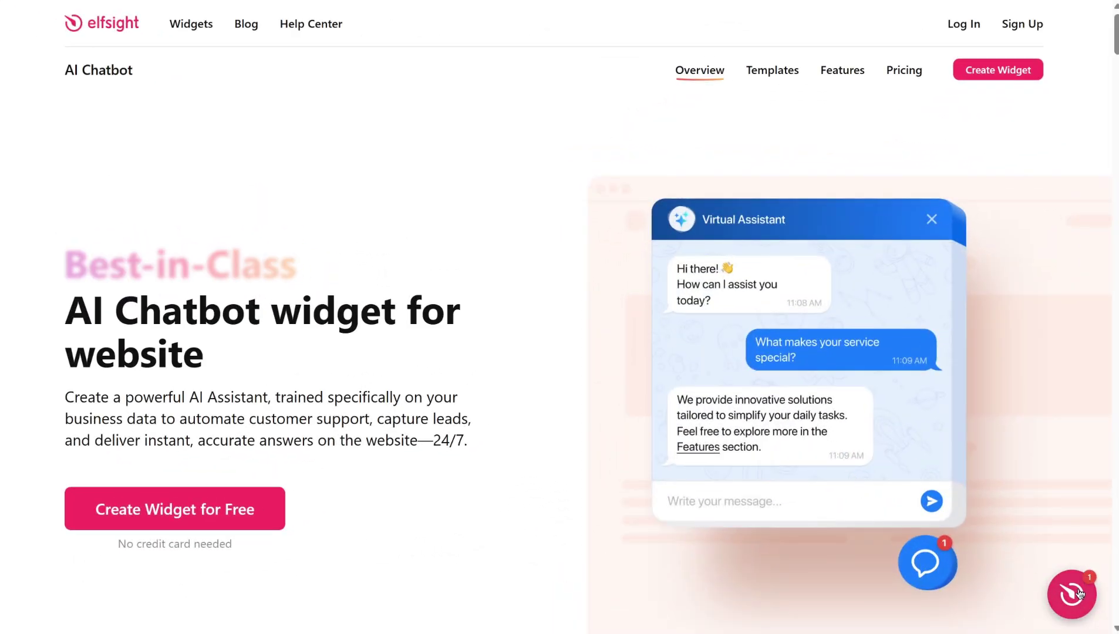
Ask Elfsight's site assistant whether its widget installs on any website.
click(1072, 594)
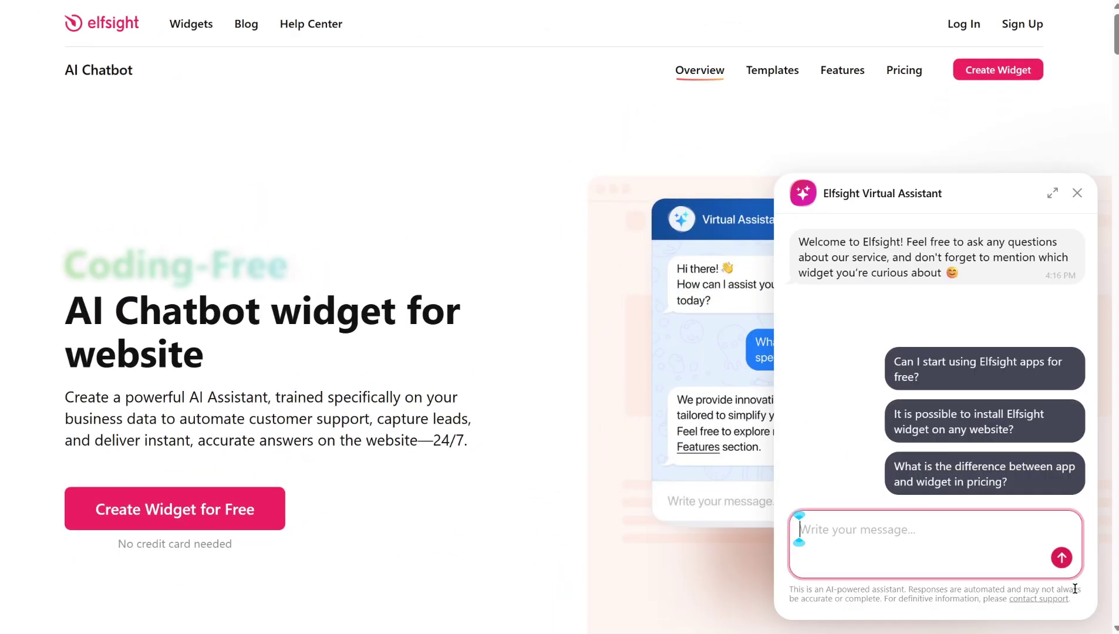
click(969, 427)
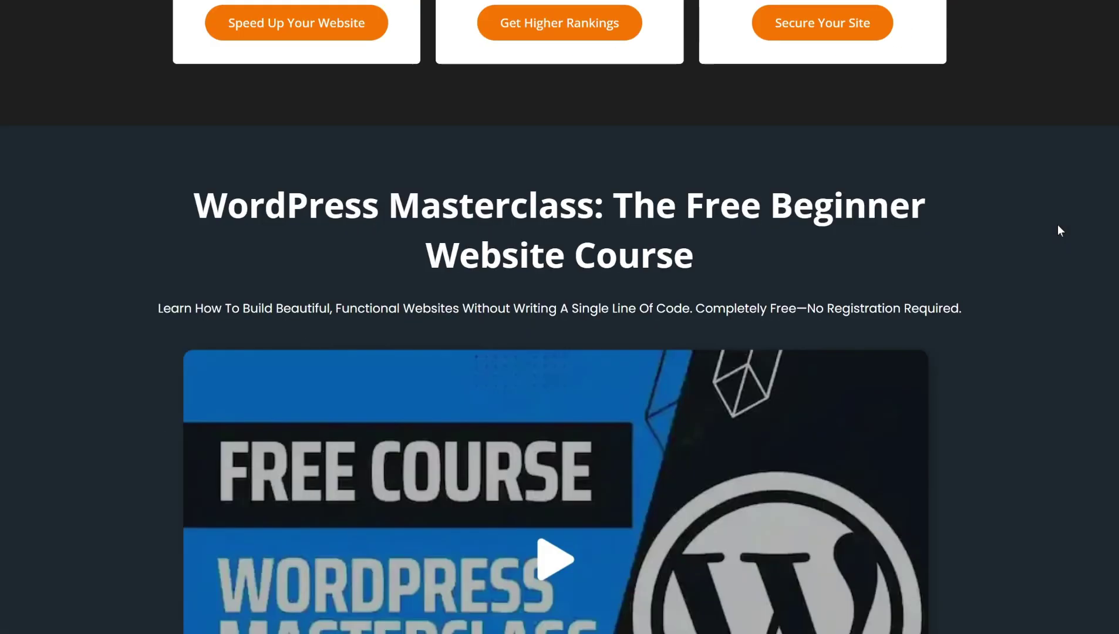
scroll(1058, 229, down, 4)
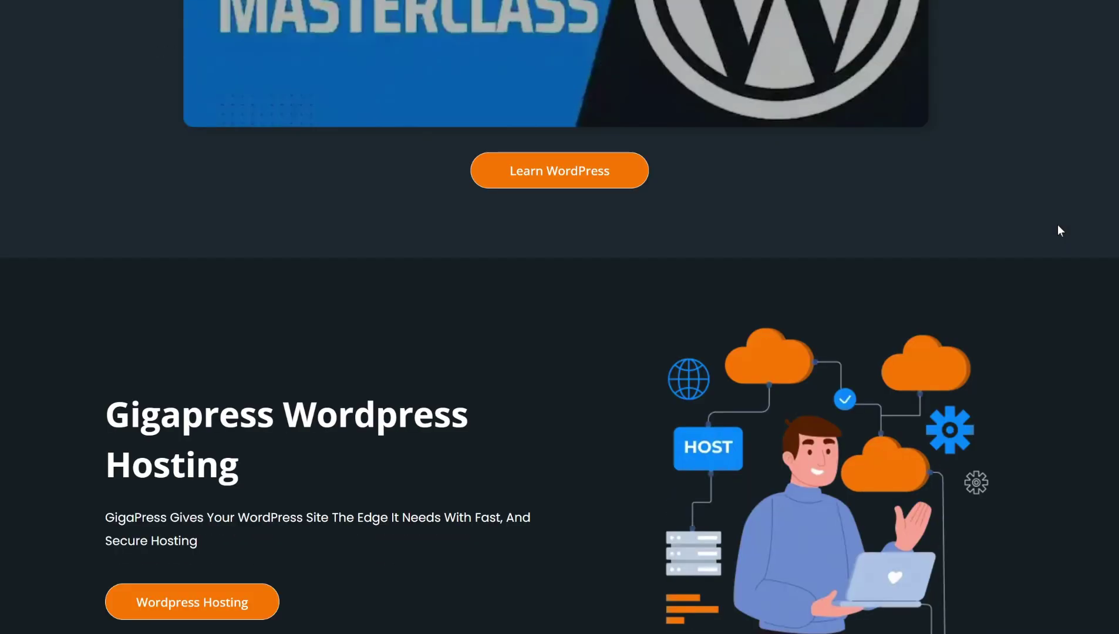